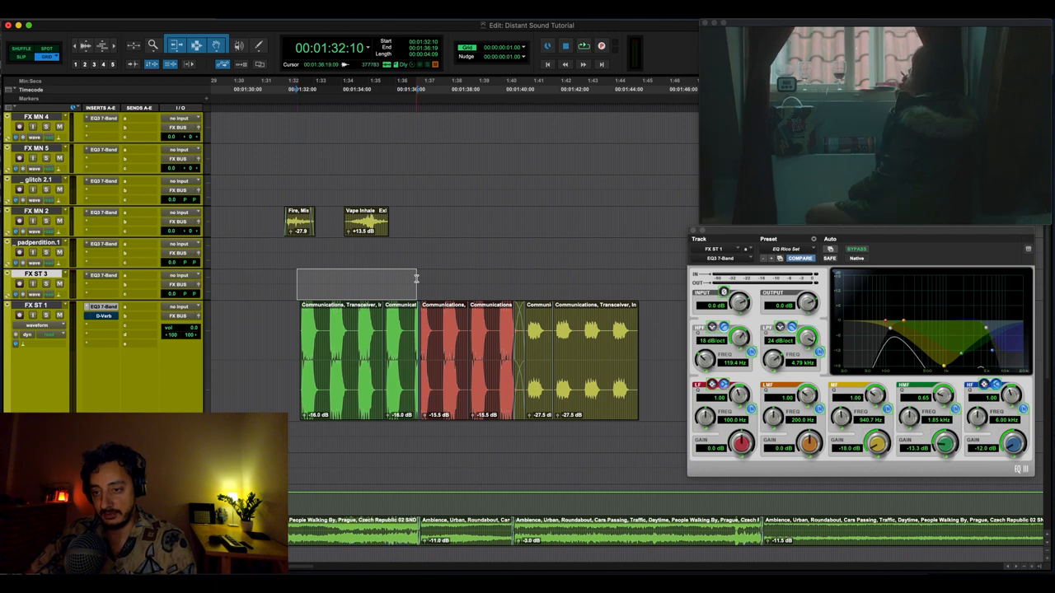
Mark the time ranges of the red and yellow intercom sections on FX ST 3, and place the cursor before FX ST 1's first clip
drag(418, 278, 511, 279)
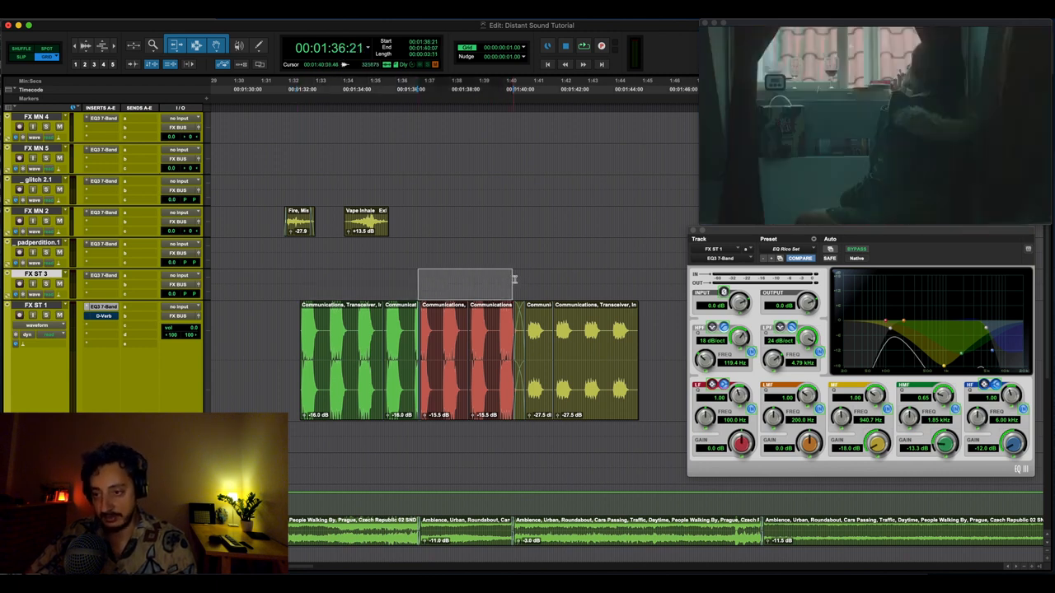
drag(516, 279, 631, 285)
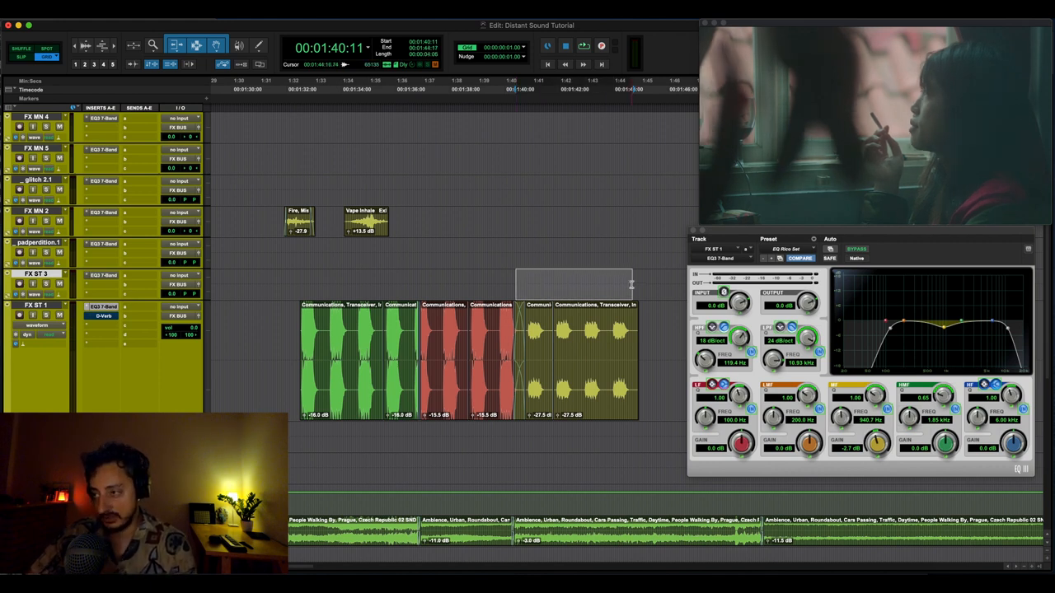
click(283, 330)
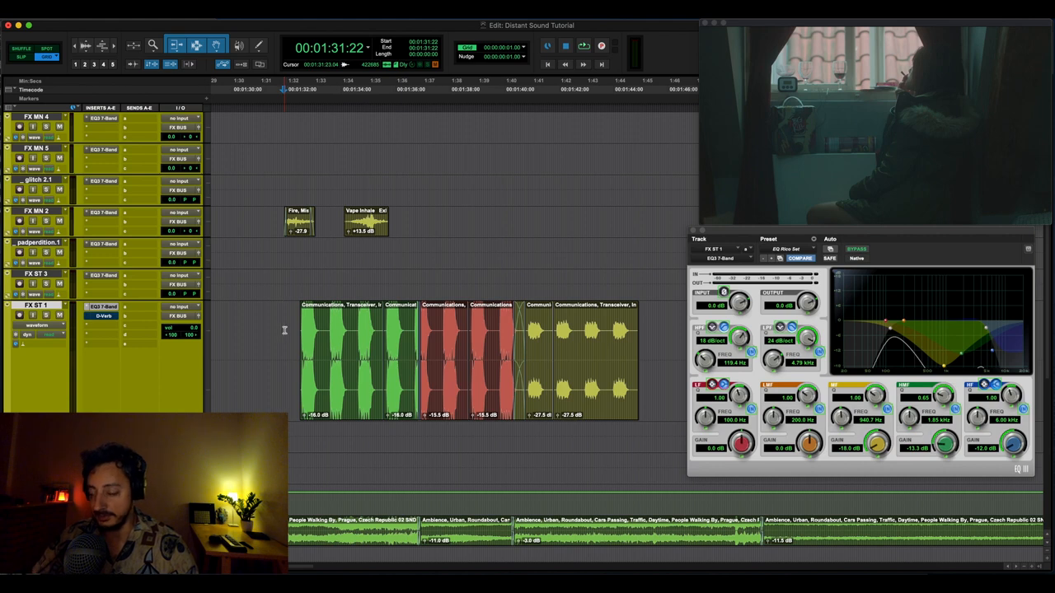
click(286, 333)
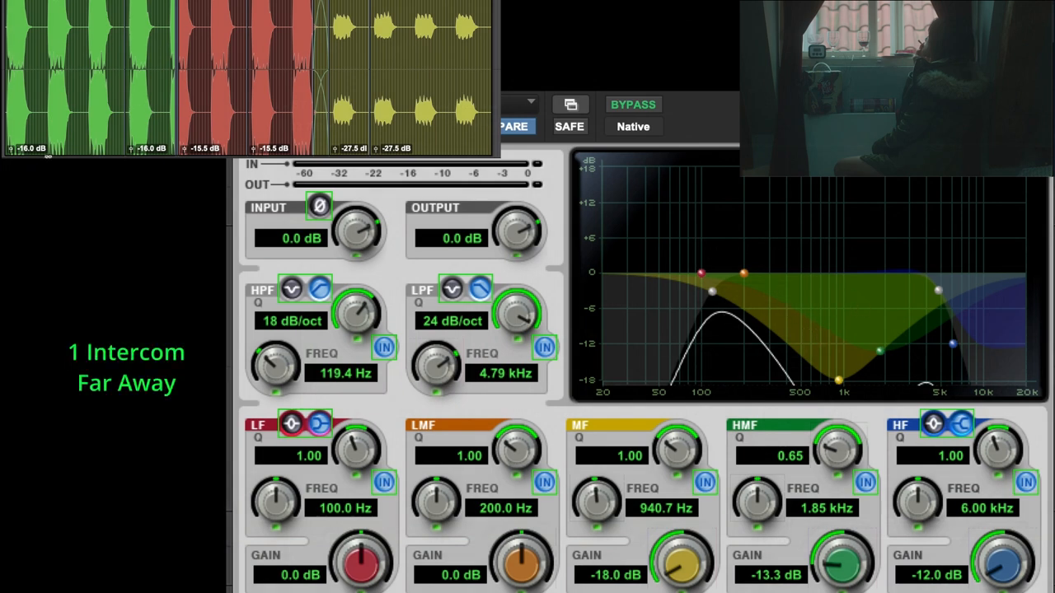
Play the first green intercom clip and set the EQ's high-pass frequency to 110.3 Hz and MF frequency to 904.1 Hz
click(14, 134)
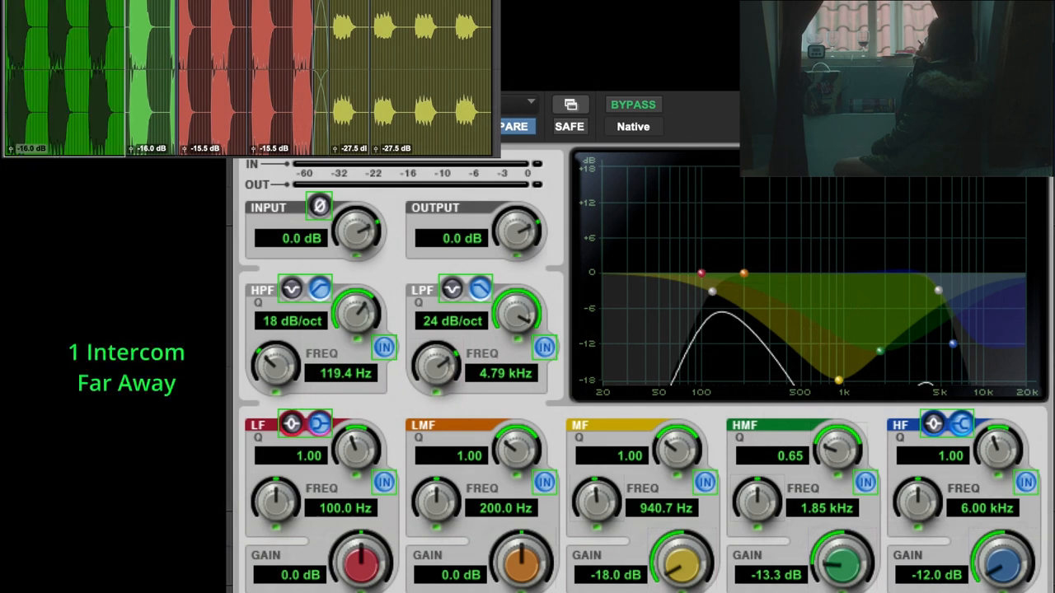
key(space)
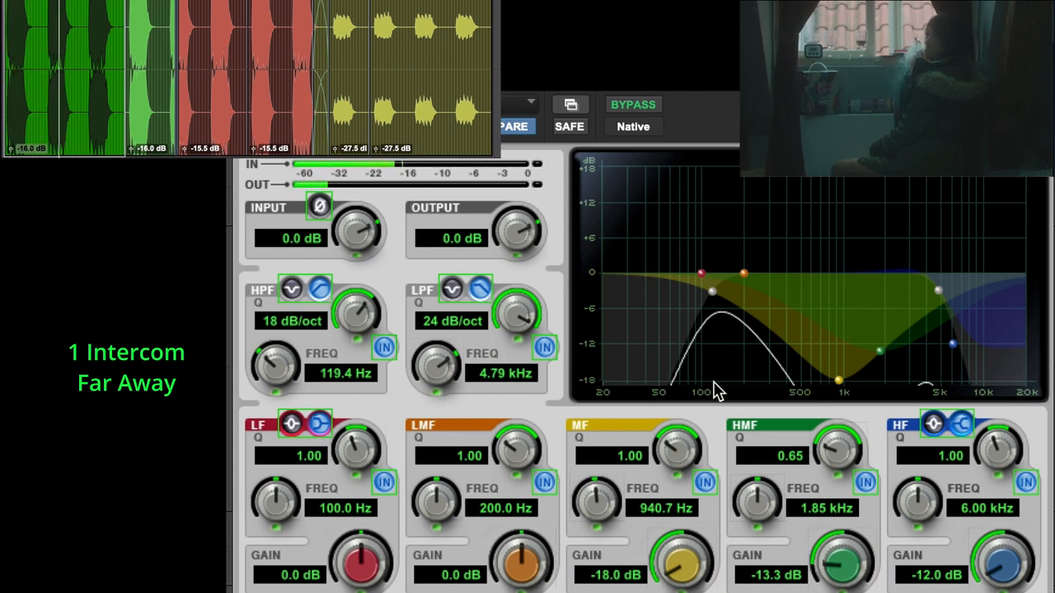
mouse_move(706, 294)
mouse_down()
mouse_move(688, 291)
mouse_move(709, 299)
mouse_up()
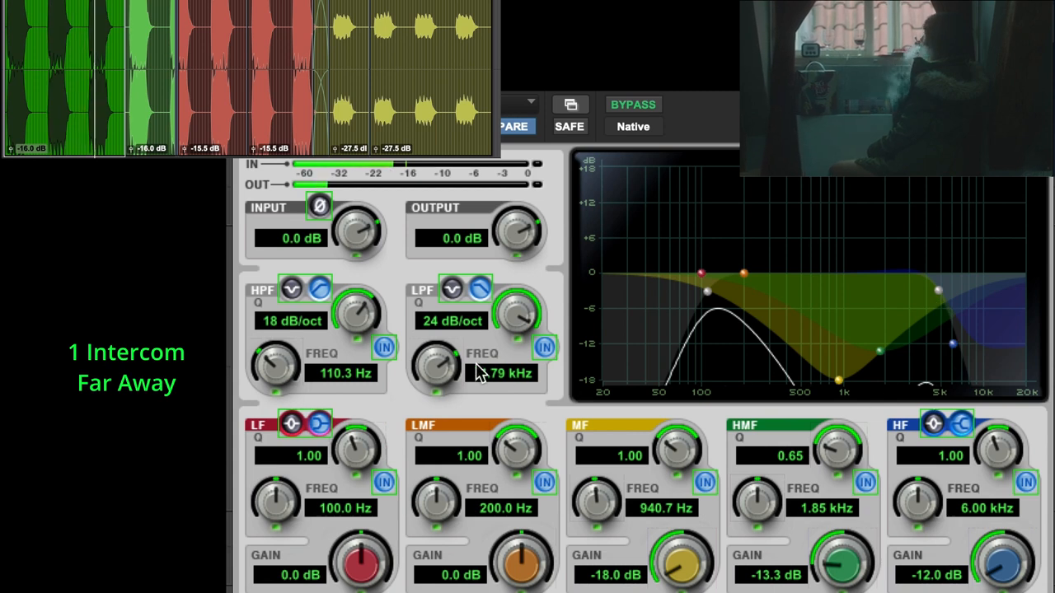
mouse_move(481, 373)
mouse_down()
mouse_move(431, 362)
mouse_move(486, 369)
mouse_move(466, 360)
mouse_up()
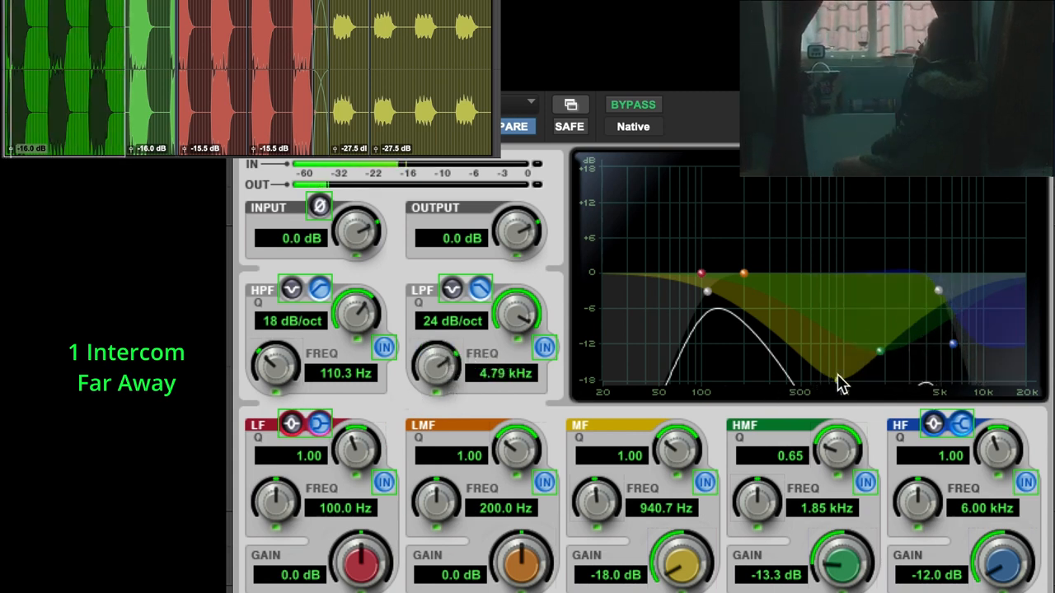
mouse_move(839, 384)
mouse_down()
mouse_move(839, 281)
mouse_move(831, 375)
mouse_up()
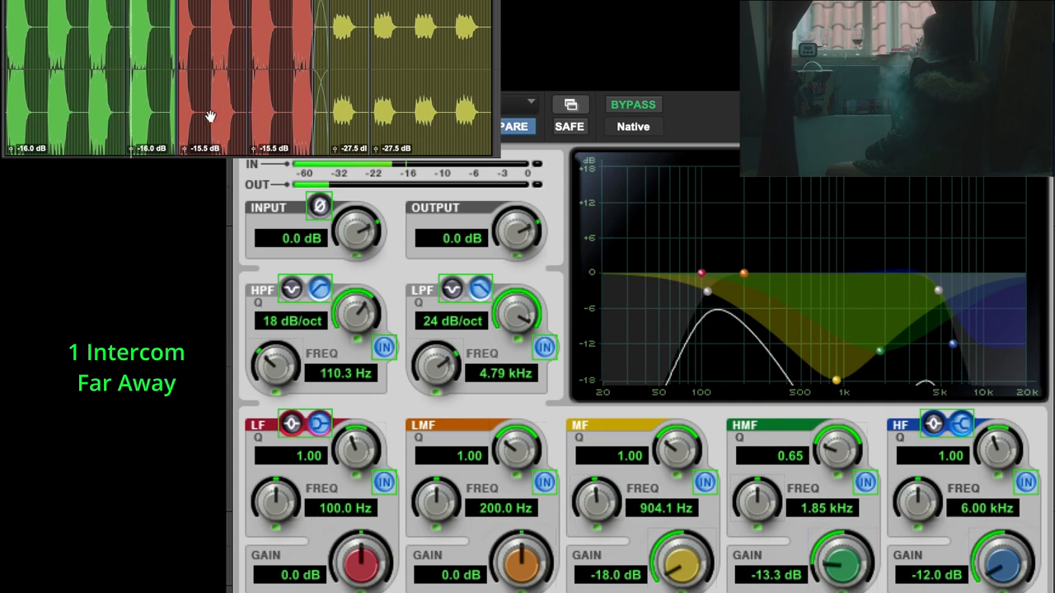
Set the EQ's high-pass frequency to 106.0 Hz for the red intercom clips and compare their sound with the EQ bypassed and active
click(202, 137)
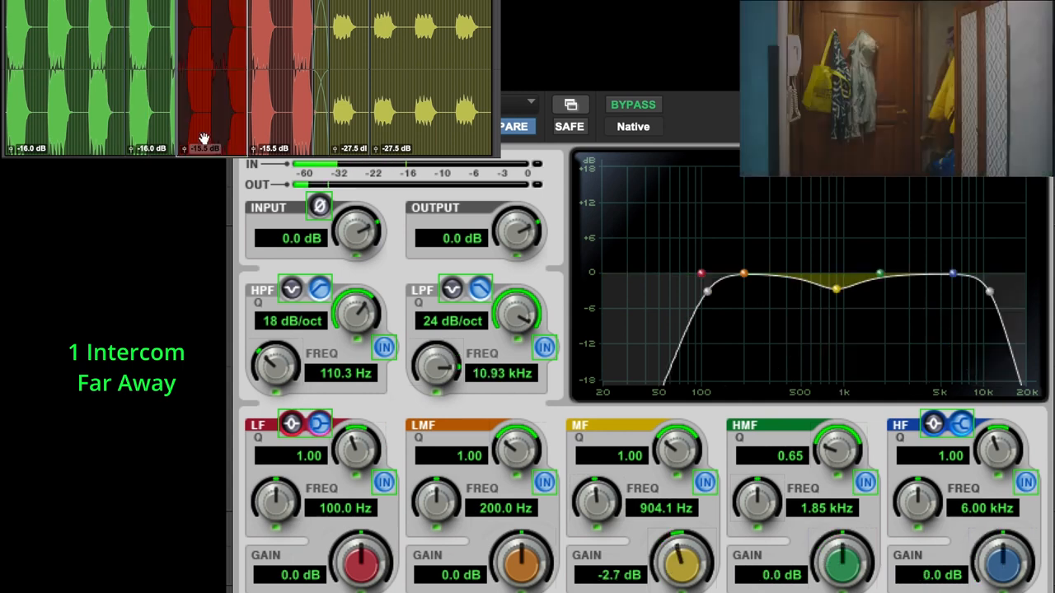
shift+click(297, 146)
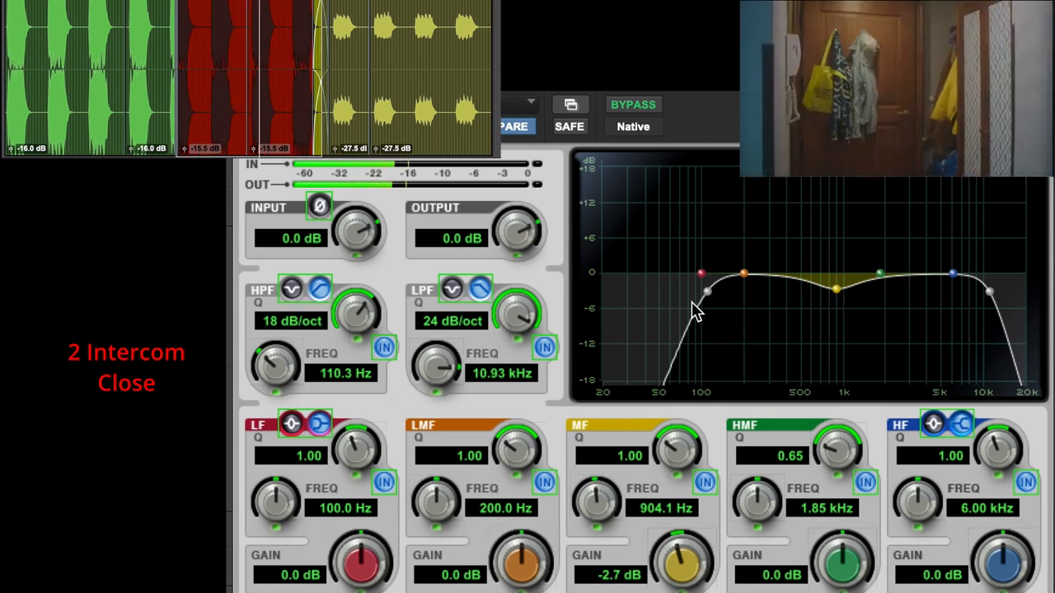
mouse_move(707, 293)
mouse_down()
mouse_move(642, 292)
mouse_move(709, 299)
mouse_up()
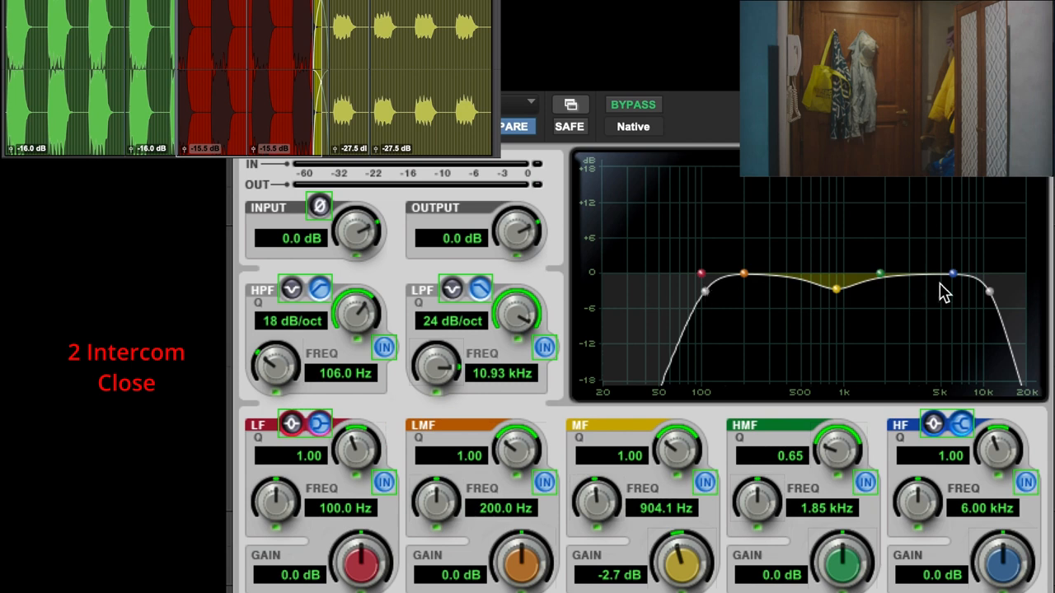
drag(991, 289, 988, 292)
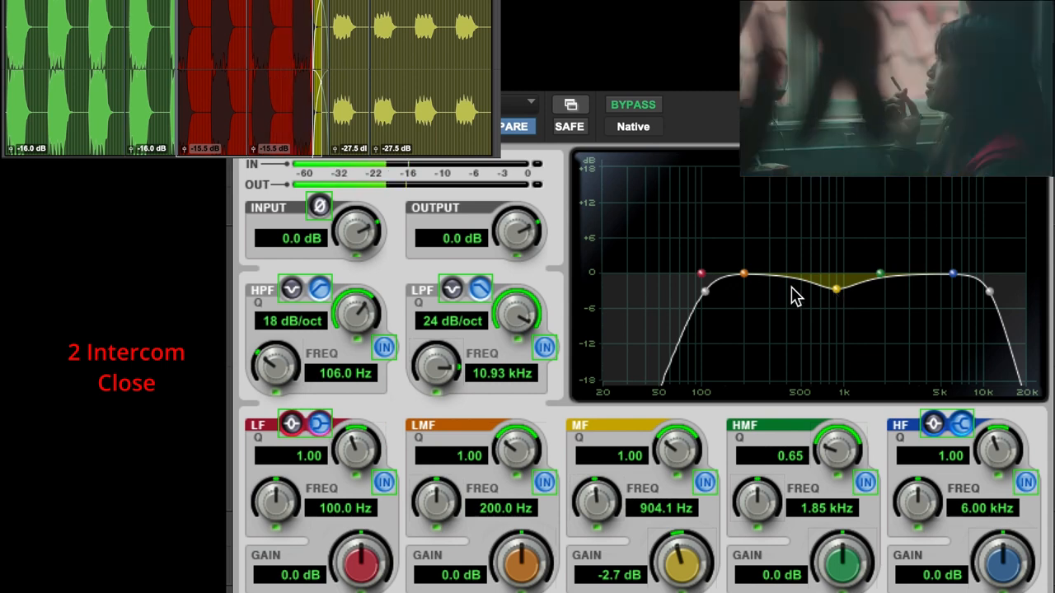
click(635, 106)
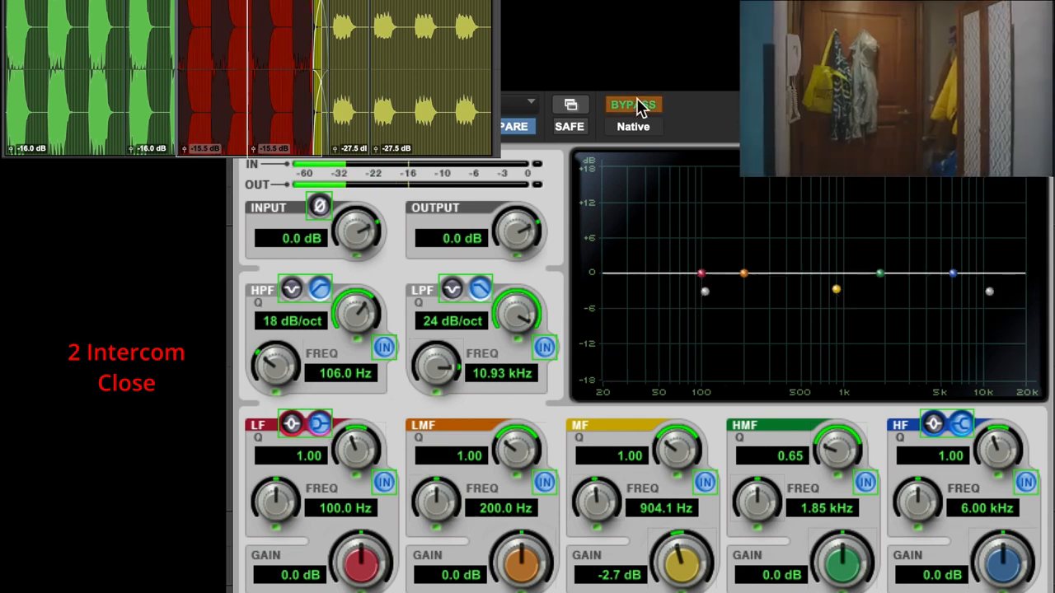
click(636, 106)
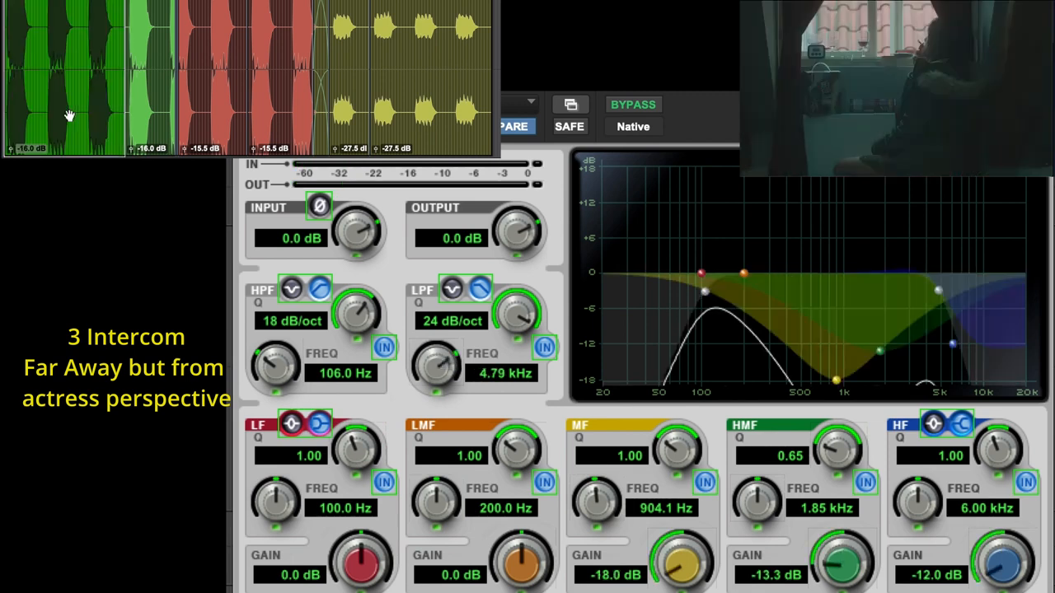
Select the green and red intercom clips together and play them with the EQ bypassed
shift+click(272, 153)
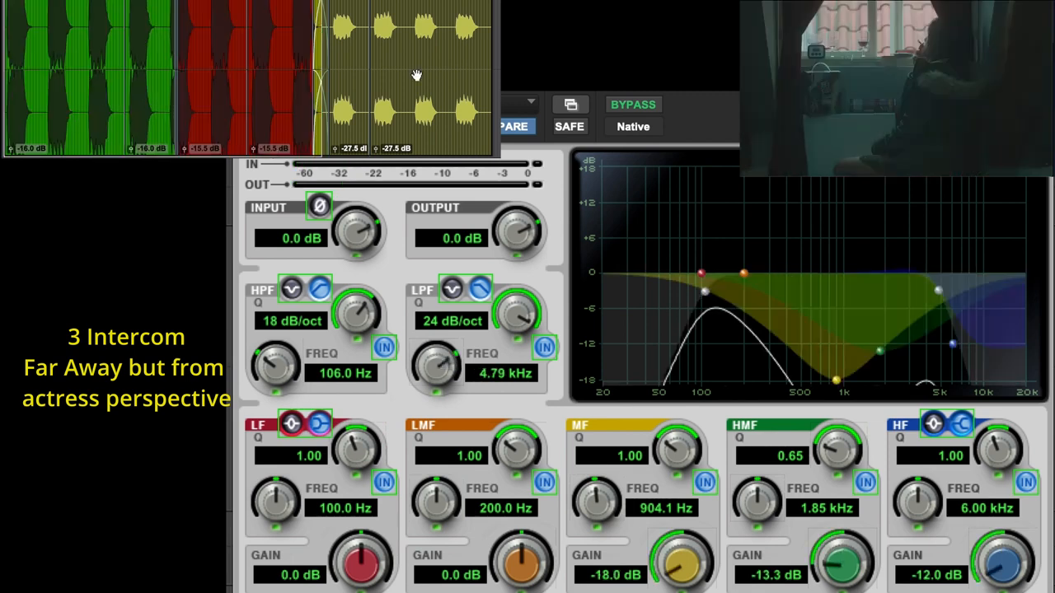
click(641, 105)
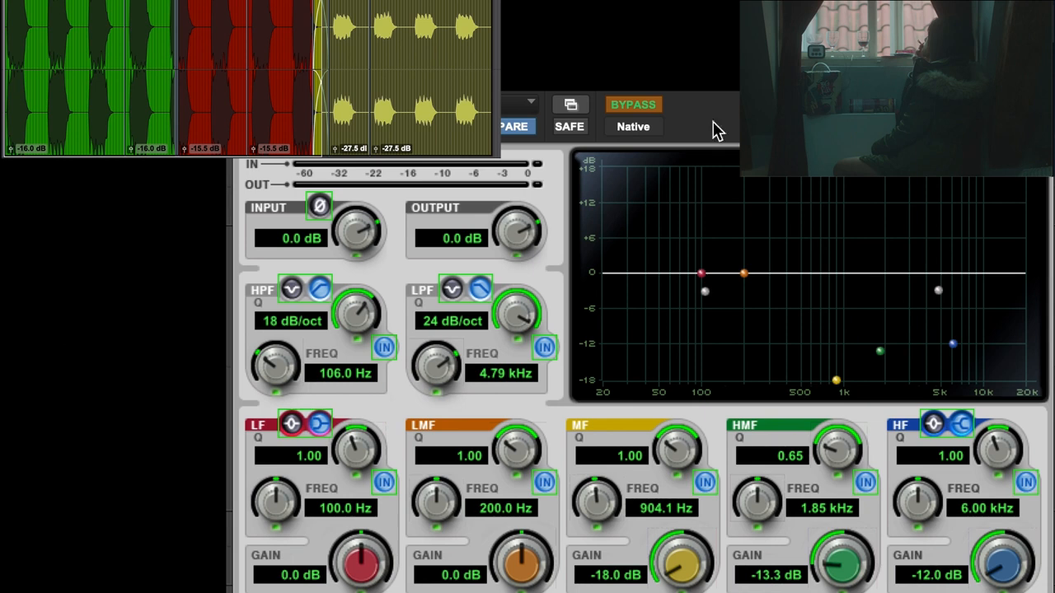
click(91, 91)
key(space)
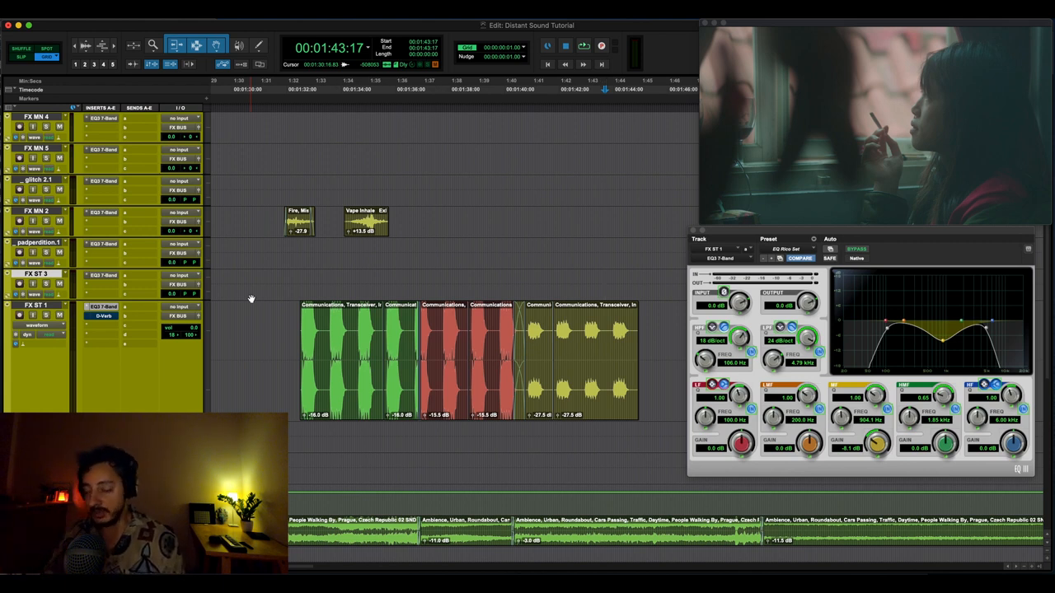
Open the D-Verb on FX ST 1, take it out of bypass and solo the track
click(101, 316)
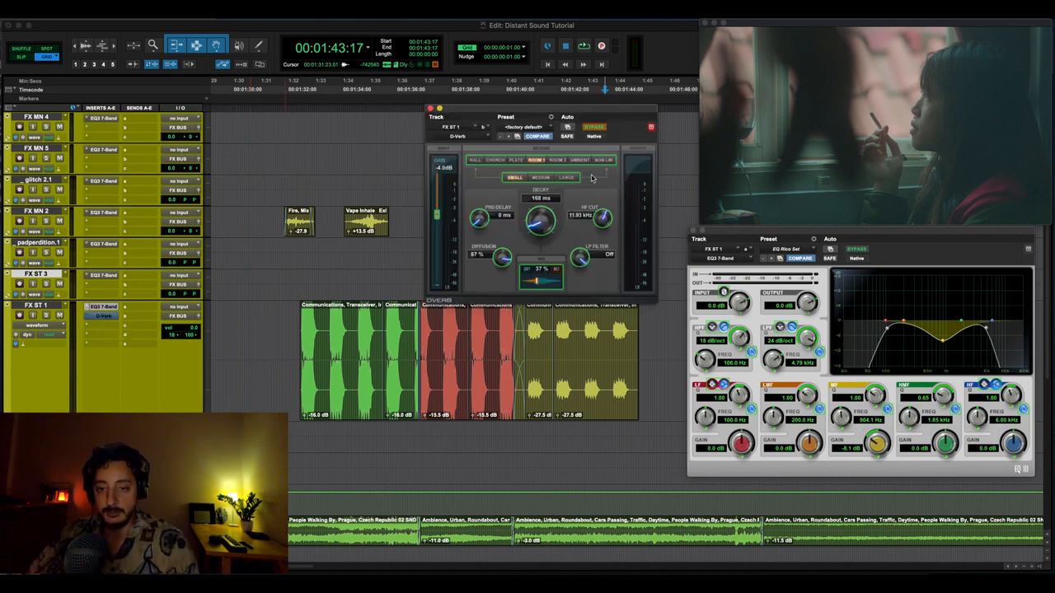
click(595, 128)
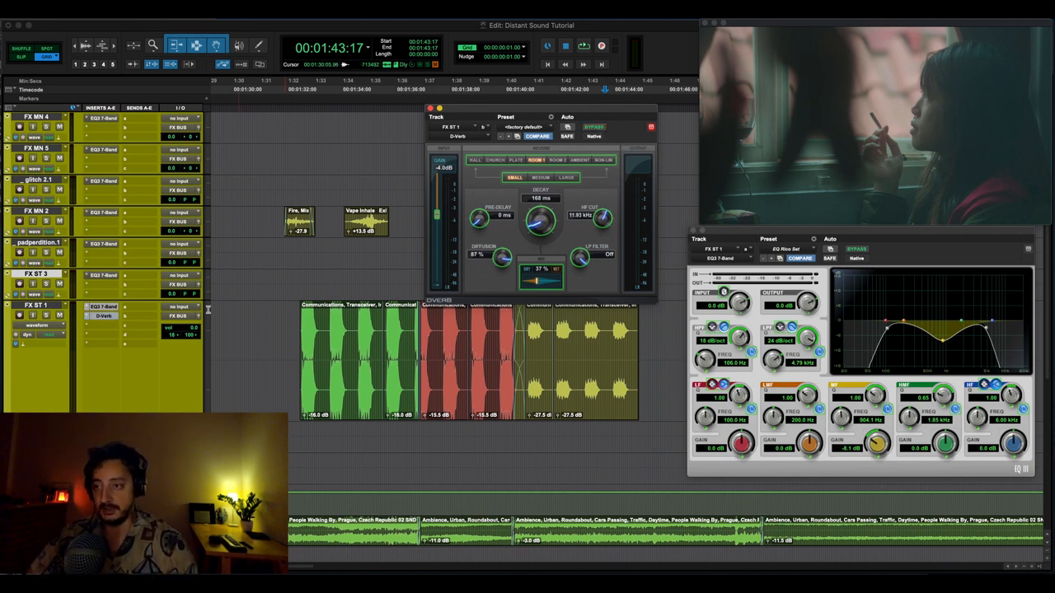
click(47, 316)
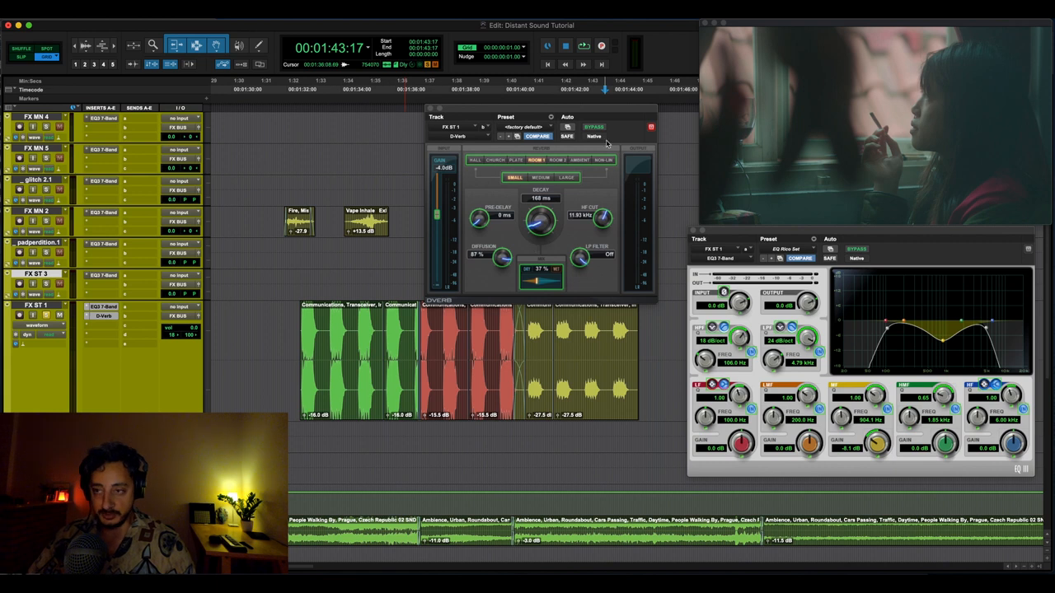
click(294, 351)
drag(539, 109, 524, 108)
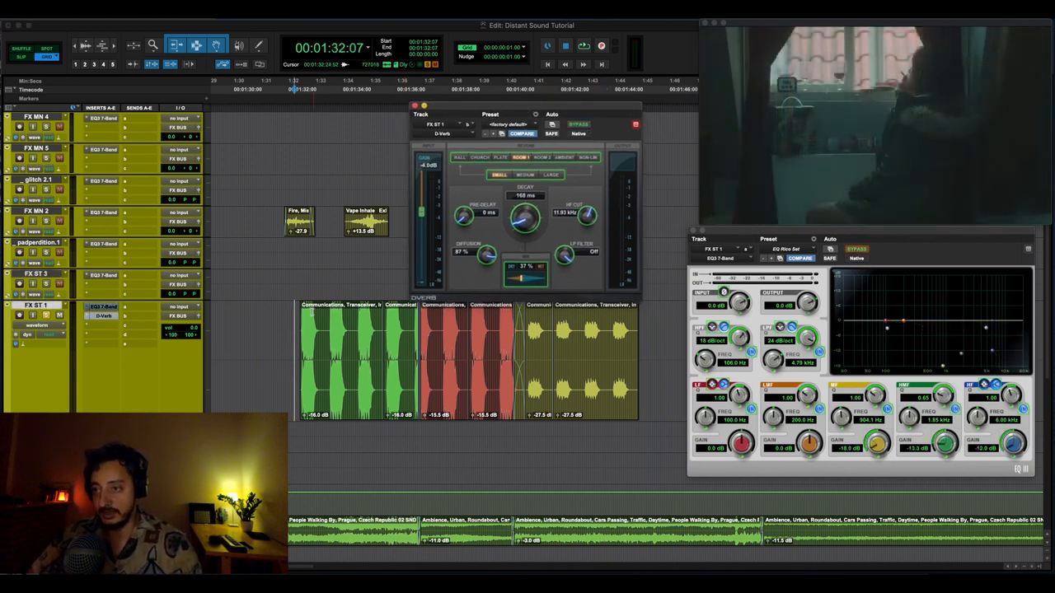
Listen to the green intercom clips with only the reverb active, starting at 00:01:32:00 and again over the selected range
click(286, 330)
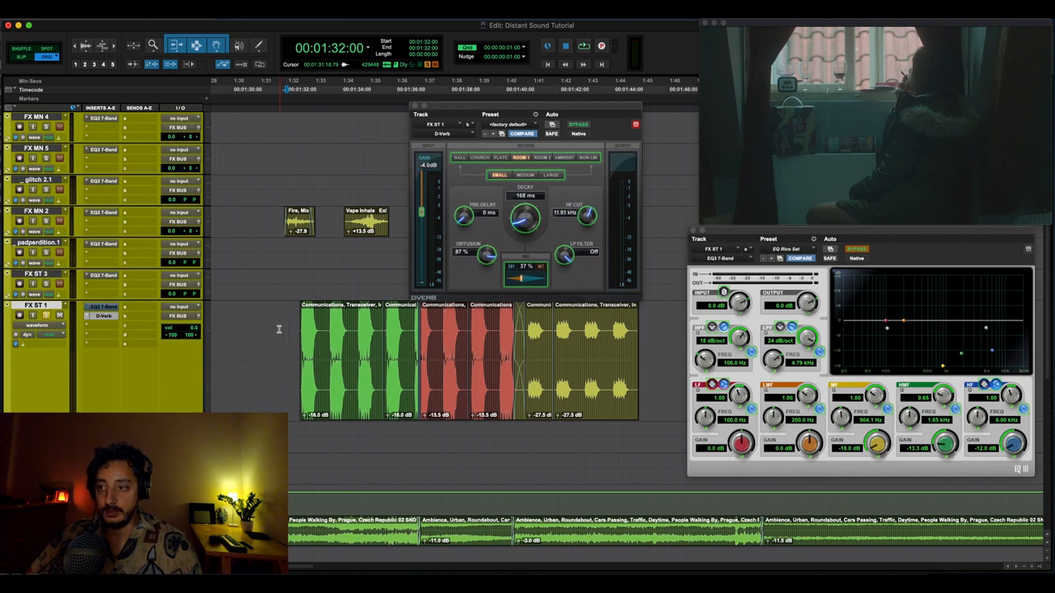
key(space)
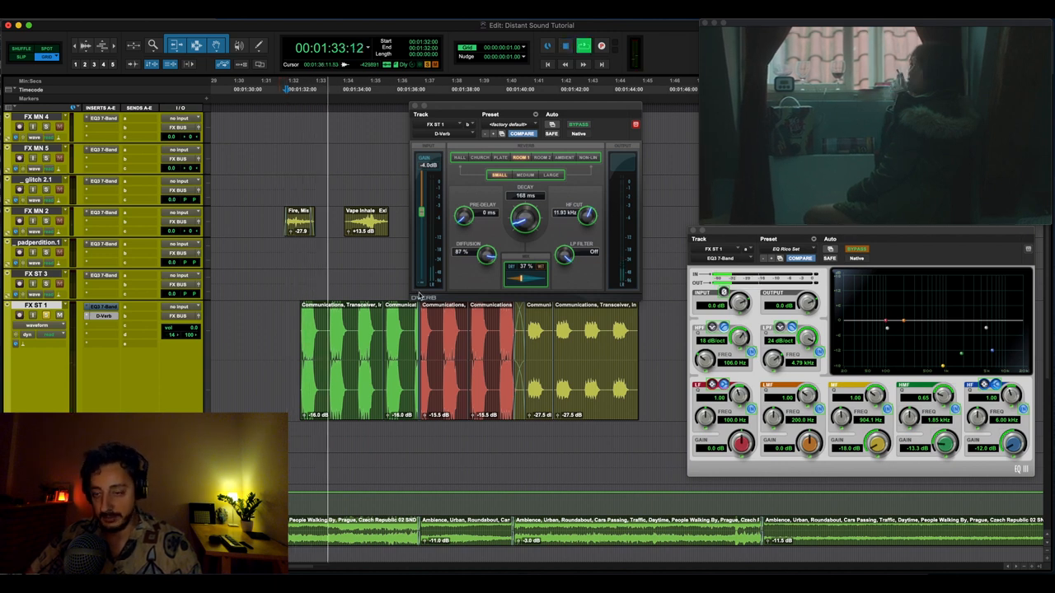
key(space)
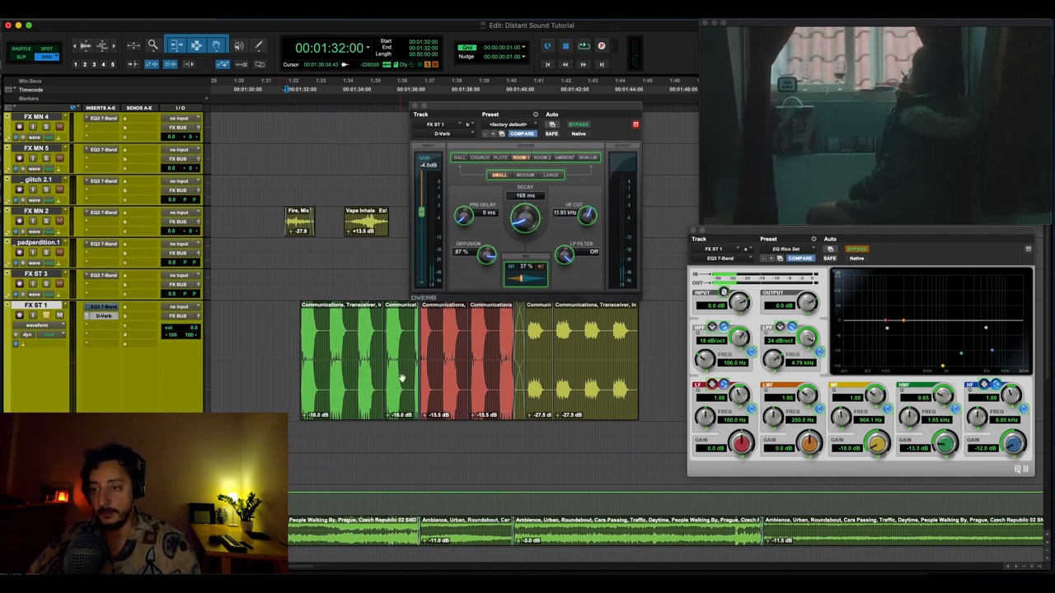
drag(402, 378, 299, 343)
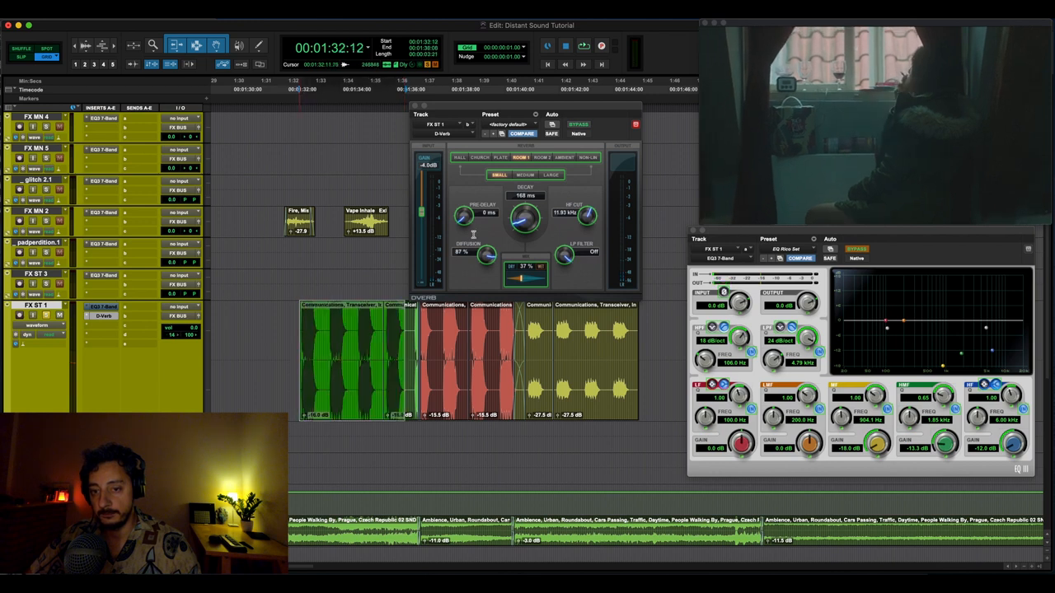
key(space)
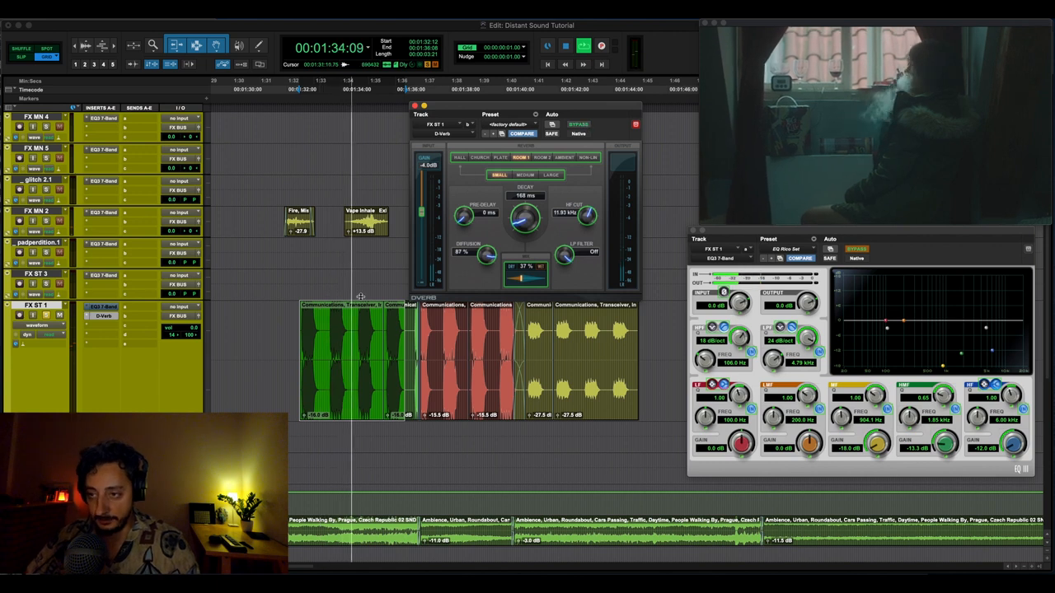
Reactivate the EQ on FX ST 1 and play the whole intercom sequence from before the first green clip
click(866, 252)
click(264, 326)
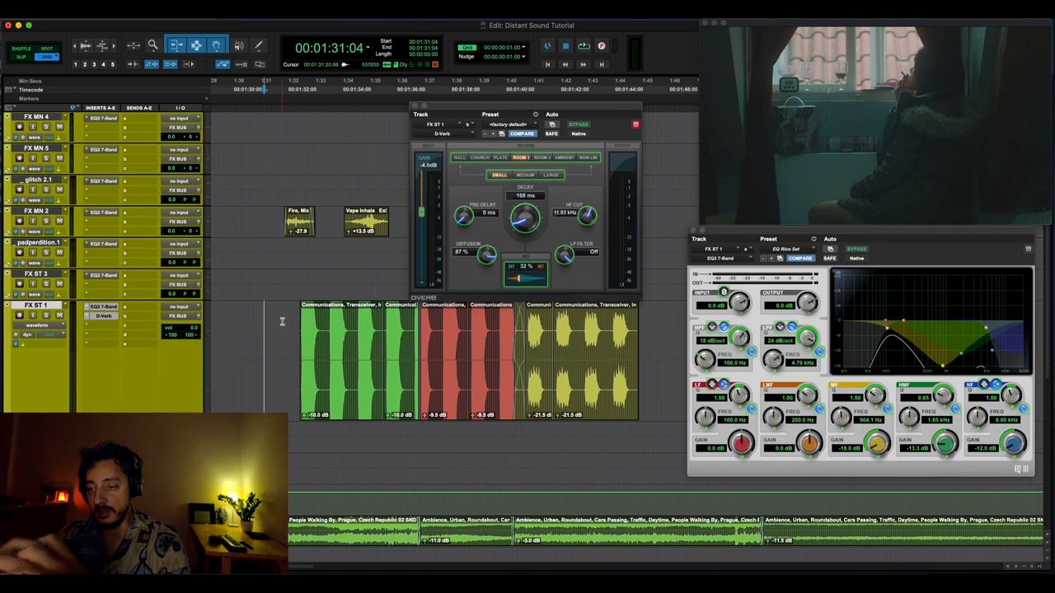
key(space)
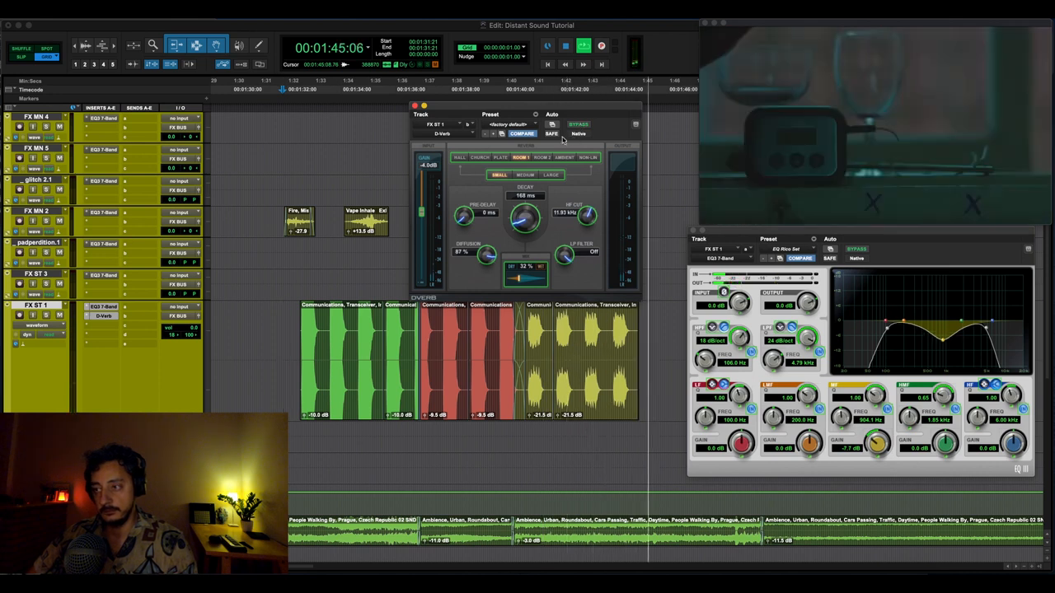
key(space)
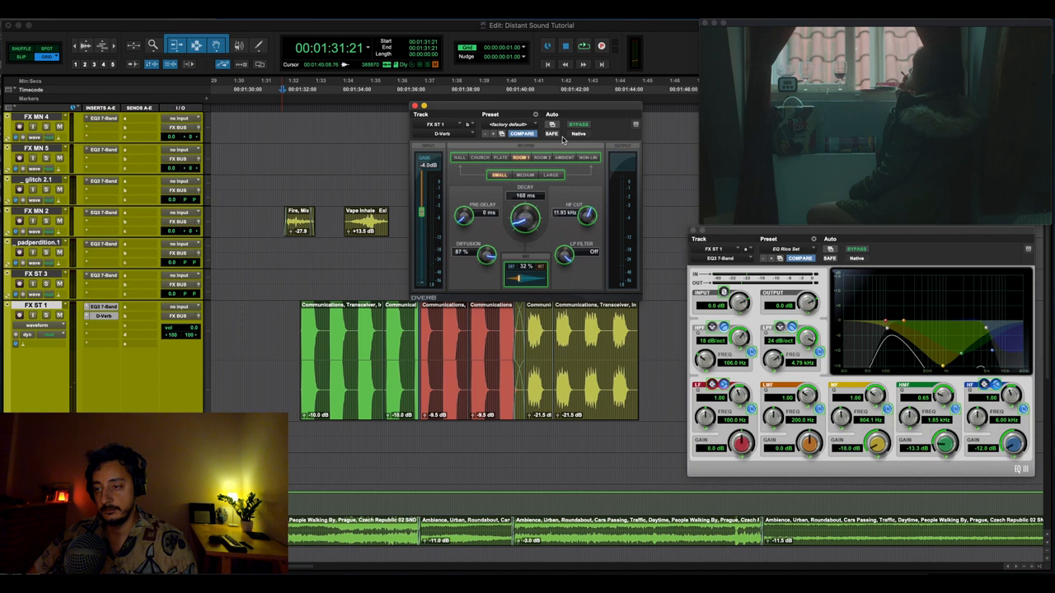